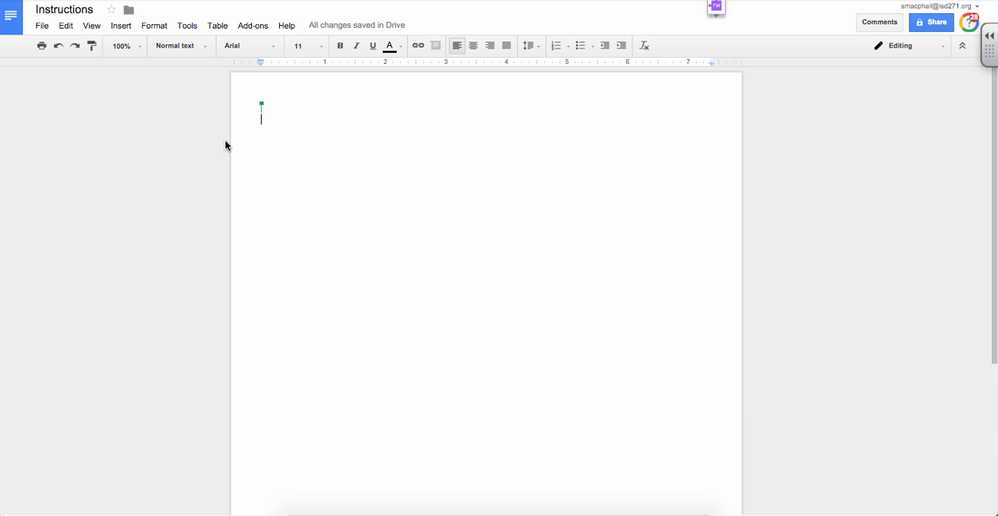
# Search the add-on store for "avery label merge" and close the store.
pyautogui.click(253, 26)
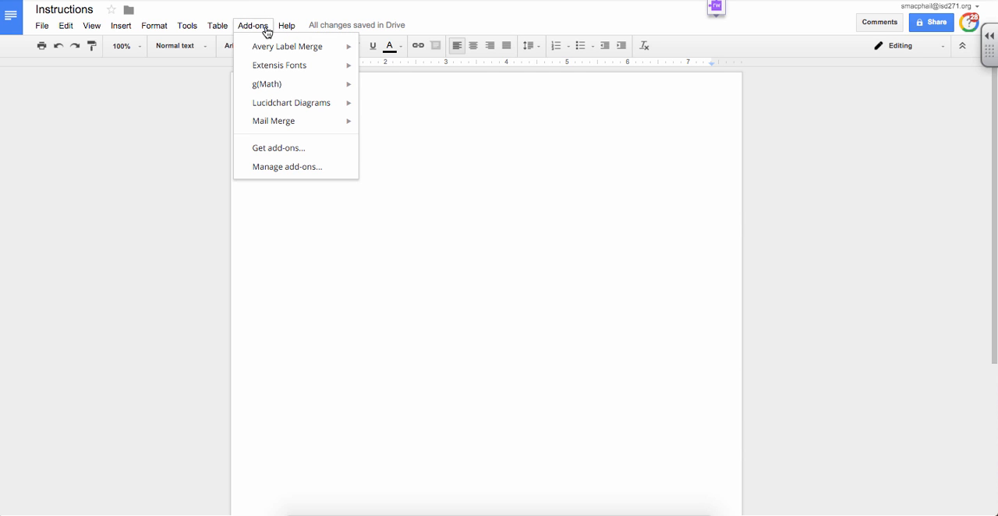
pyautogui.moveTo(274, 55)
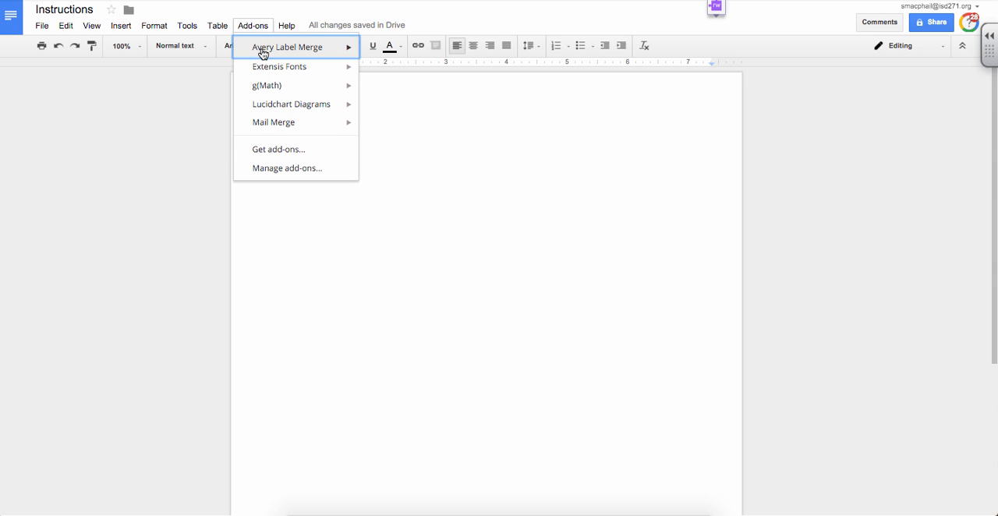
pyautogui.click(288, 154)
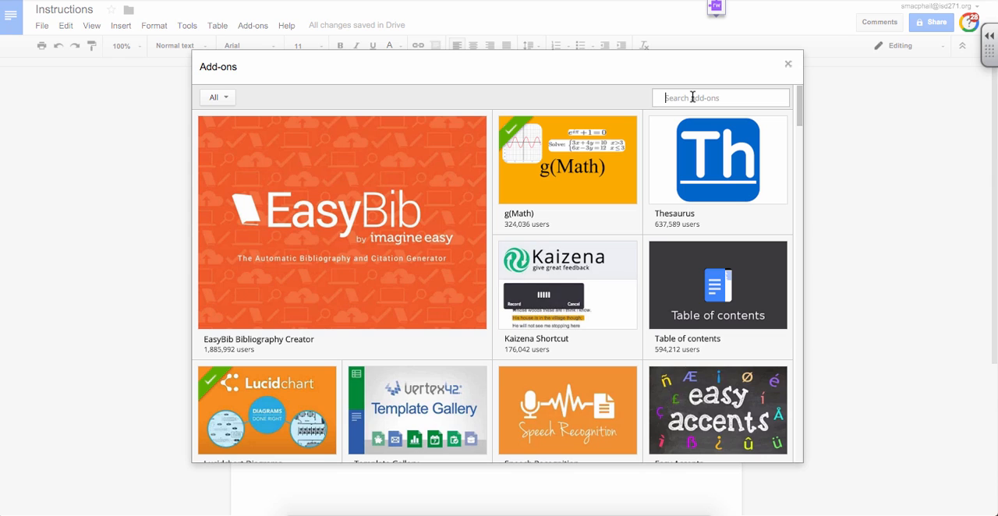
pyautogui.click(692, 97)
pyautogui.write('avery label merge')
pyautogui.press('Return')
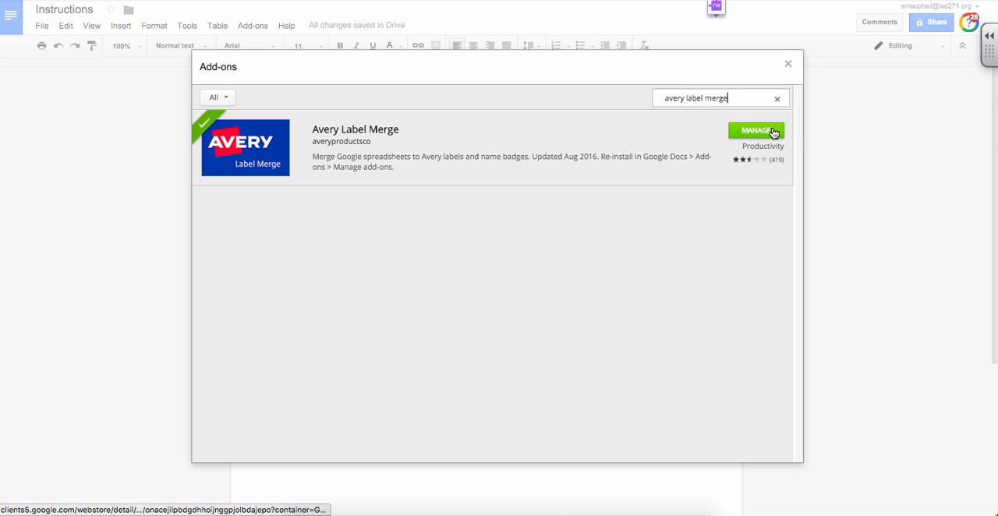
pyautogui.click(788, 65)
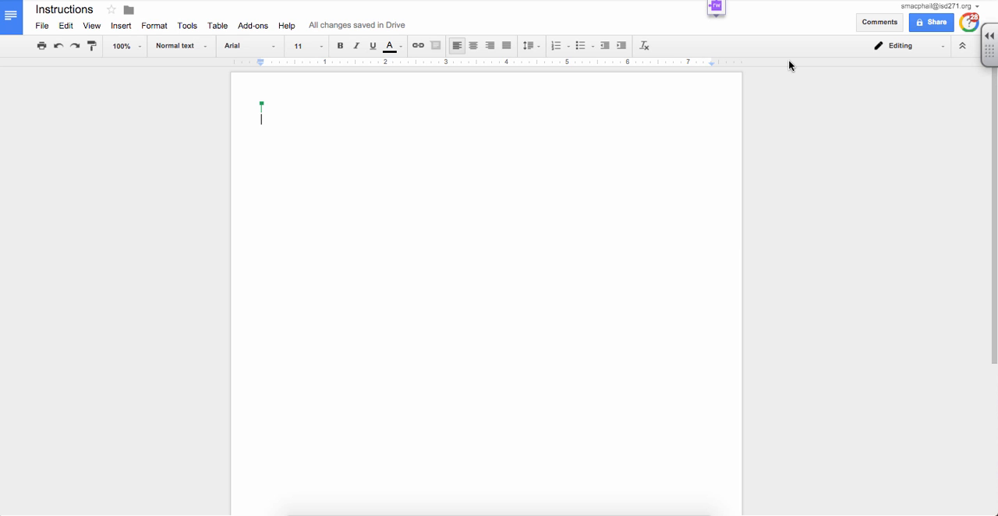
# Switch to the Avery labels template sheet spreadsheet, add a new sheet and name it "Field Trip Reminder".
pyautogui.click(394, 165)
pyautogui.hotkey('ctrl', 'Tab')
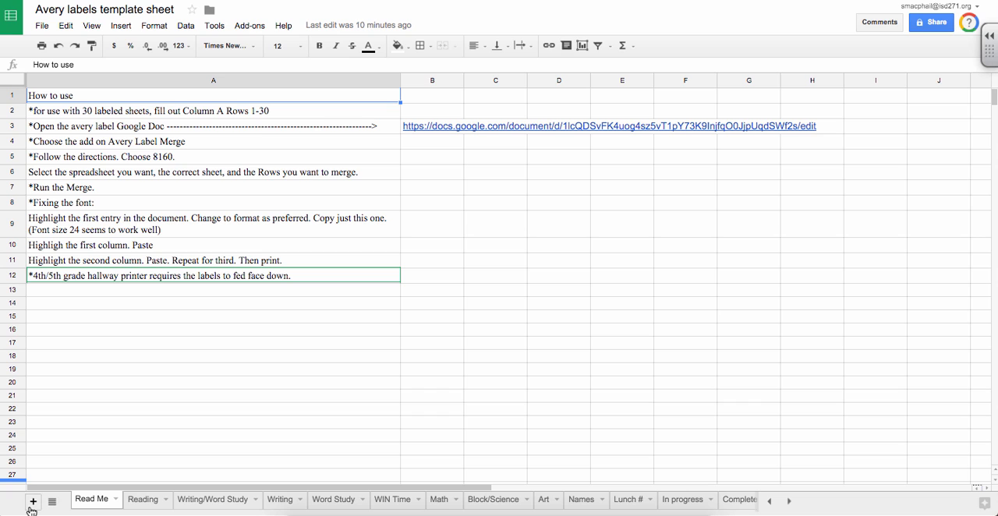
pyautogui.click(33, 502)
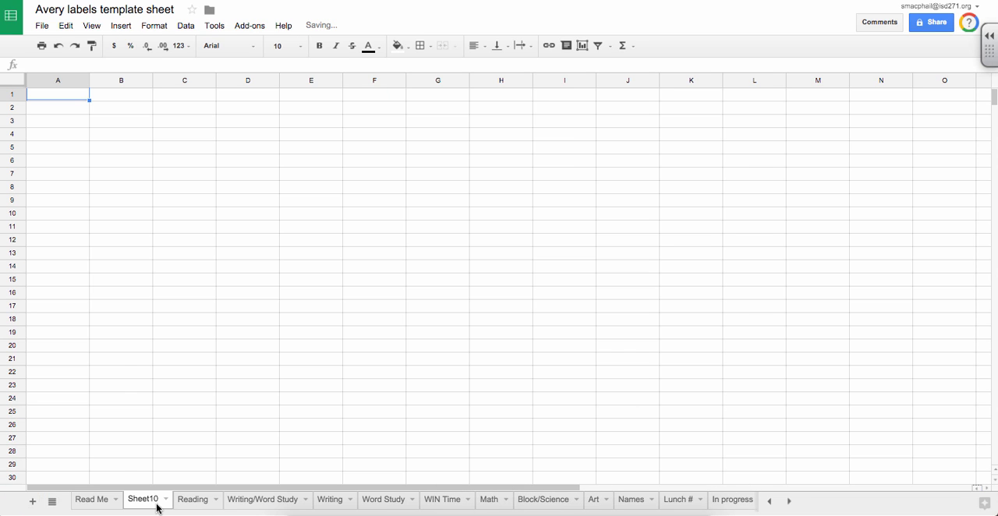
pyautogui.click(165, 501)
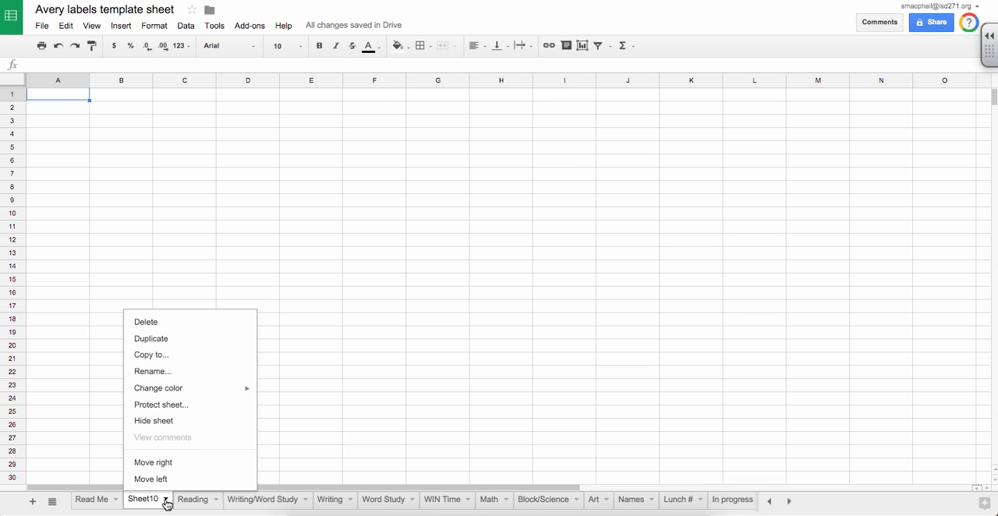
pyautogui.click(159, 372)
pyautogui.write('Field Trip')
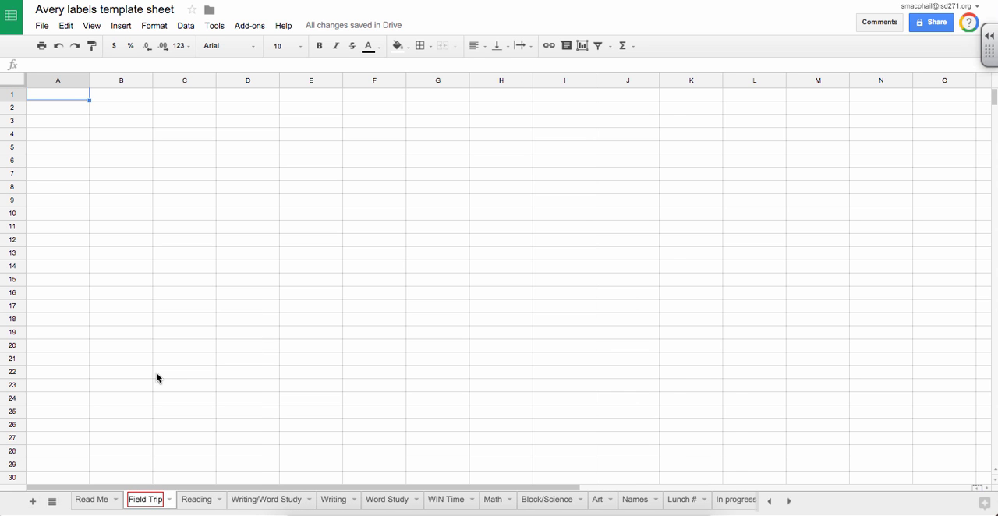
pyautogui.click(139, 244)
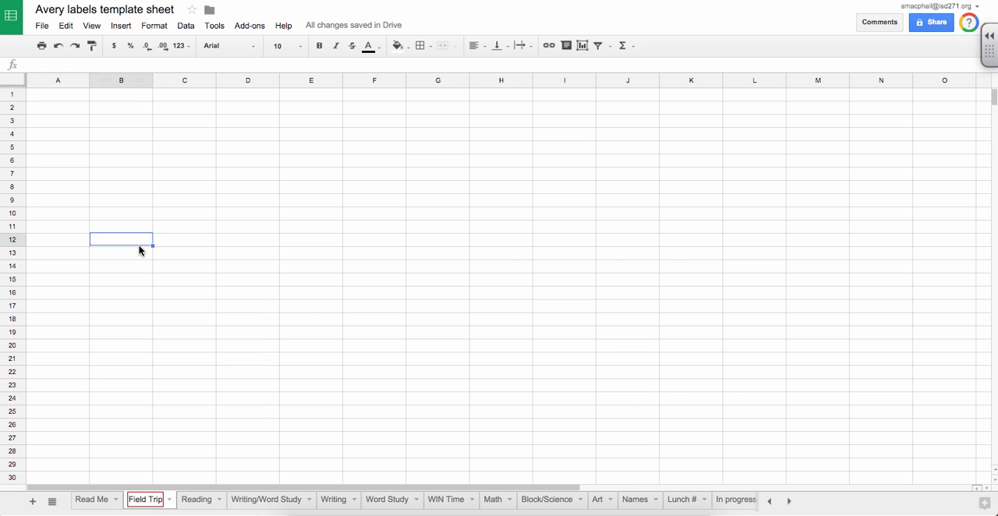
pyautogui.click(357, 278)
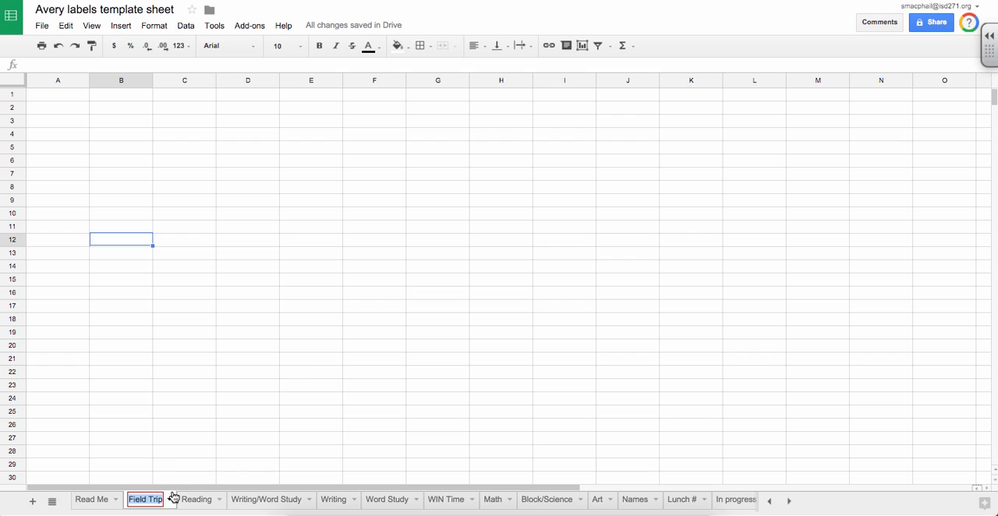
pyautogui.write('Reminder')
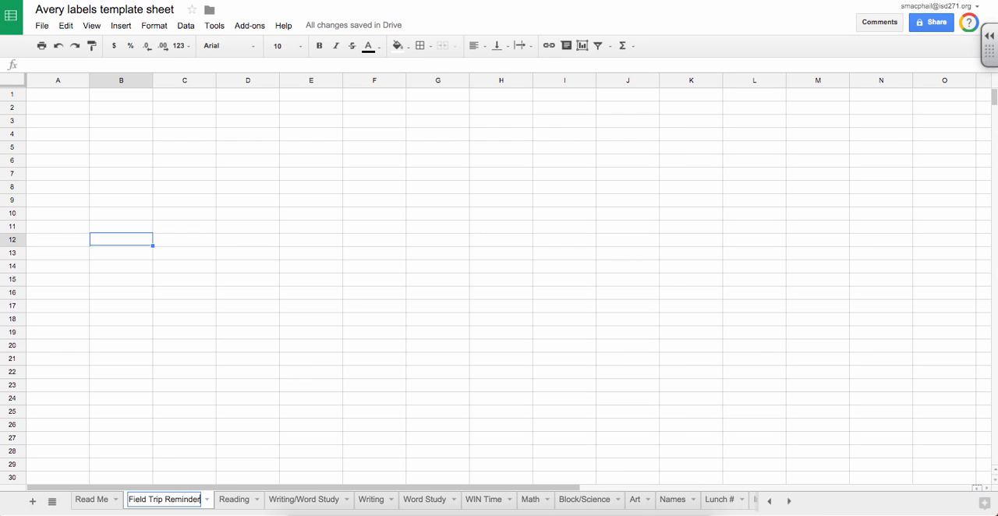
pyautogui.press('Return')
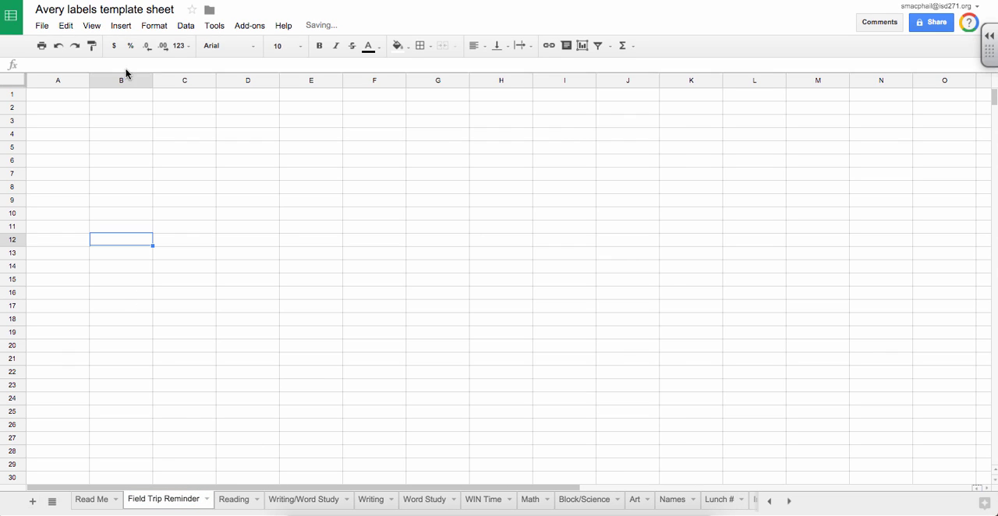
# Enter "Field Trip Tomorrow!" in cell A1 of the Field Trip Reminder sheet.
pyautogui.click(68, 98)
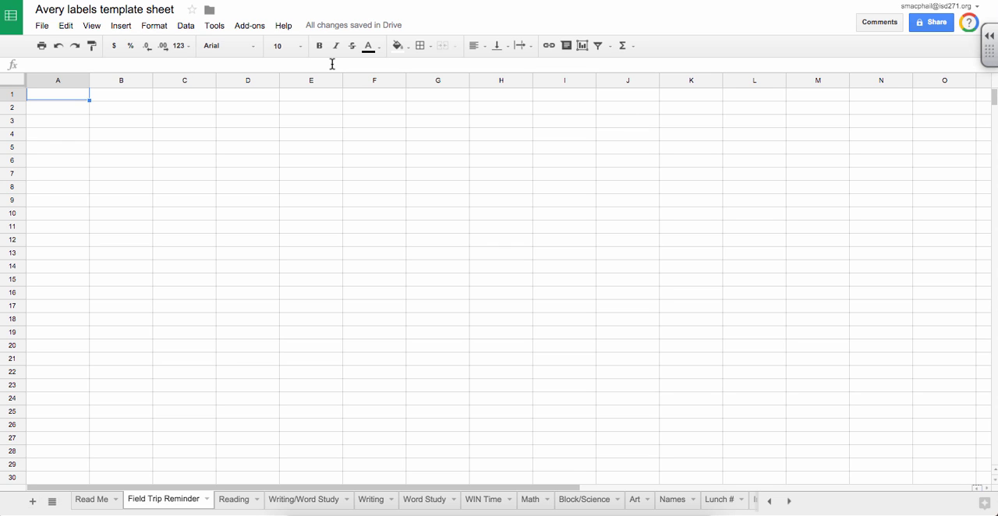
pyautogui.write('Field Trip T')
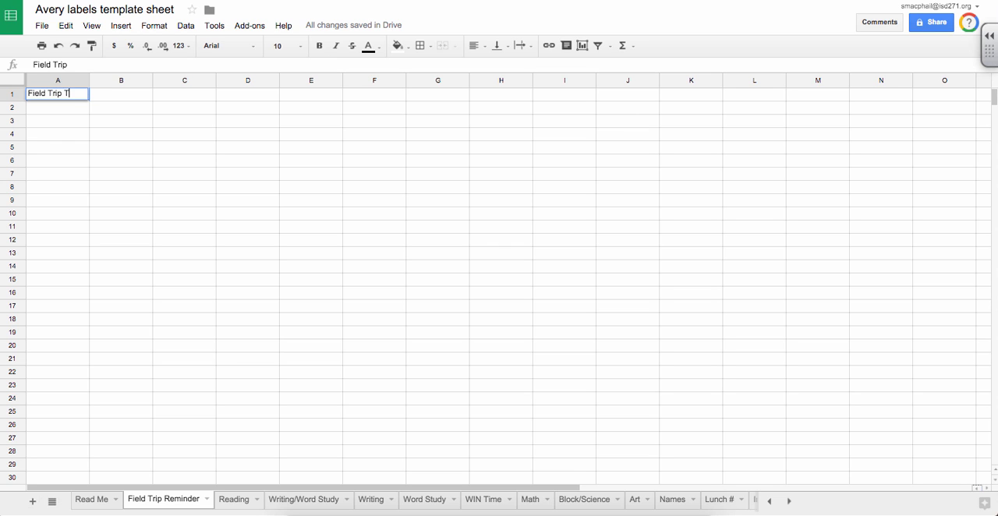
pyautogui.write('omorrow!')
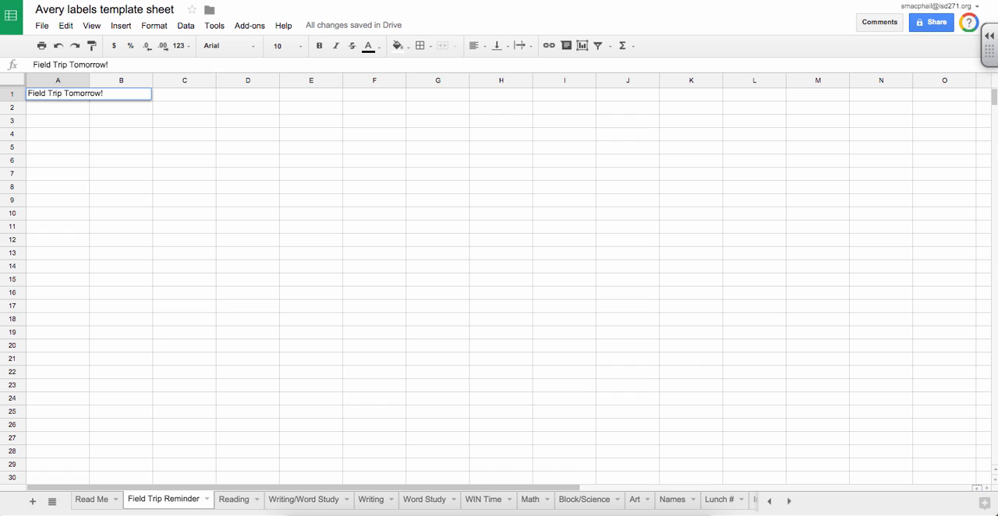
pyautogui.click(404, 152)
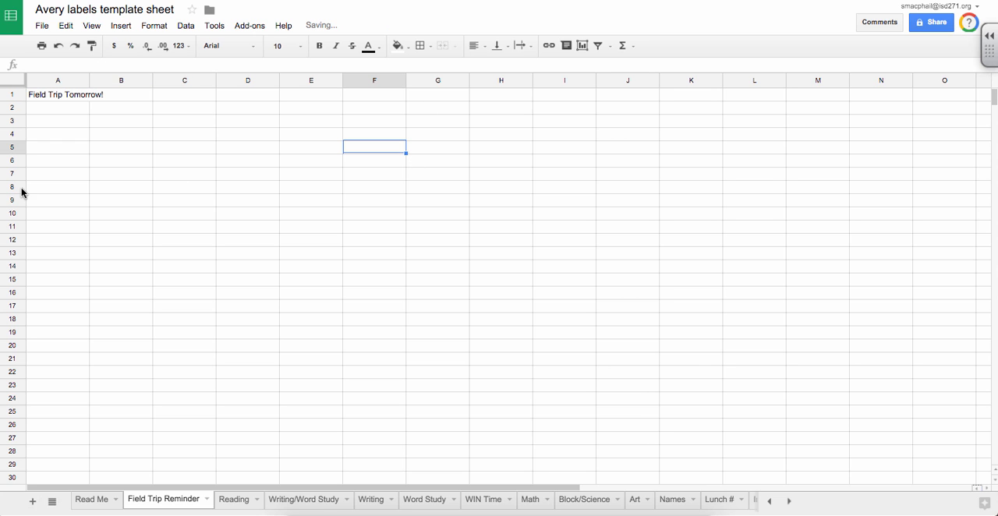
# Copy the text of cell A1 into cells A2 through A30.
pyautogui.click(68, 102)
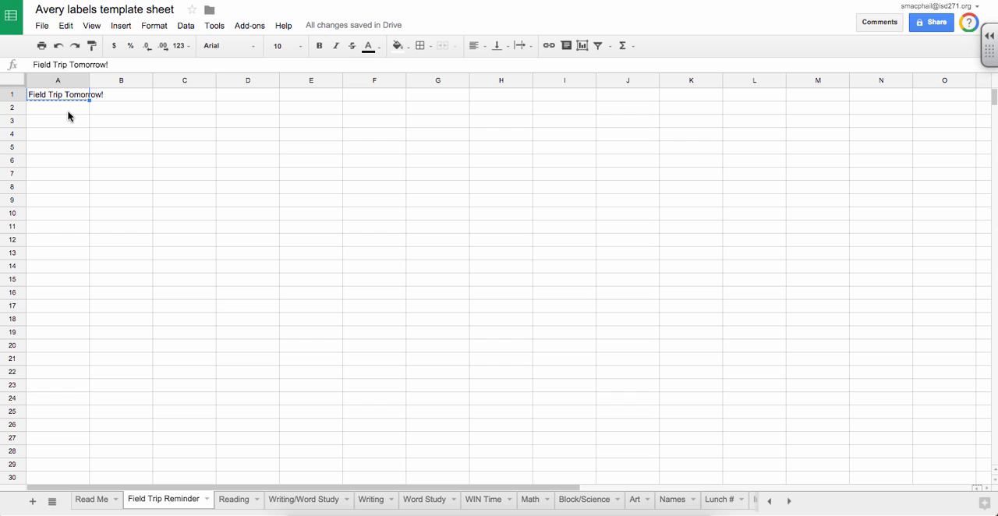
pyautogui.click(68, 109)
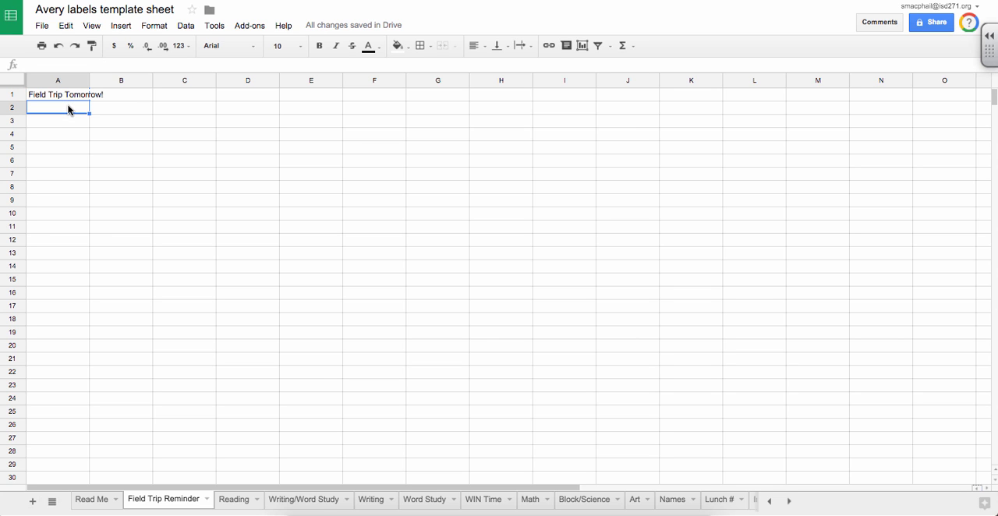
pyautogui.moveTo(68, 109); pyautogui.dragTo(62, 480)
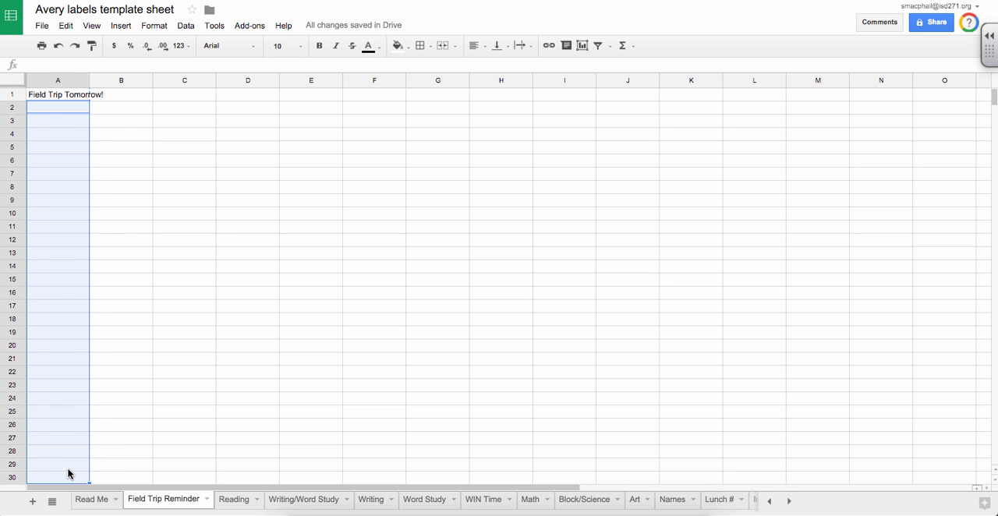
pyautogui.write('Field Trip Tomorrow! Field Trip Tomorrow! Field Trip Tomorrow! Field Trip Tomorrow! Field Trip Tomorrow! Field Trip Tomorrow! Field Trip Tomorrow! Field Trip Tomorrow! Field Trip Tomorrow! Field Trip Tomorrow! Field Trip Tomorrow! Field Trip Tomorrow! Field Trip Tomorrow! Field Trip Tomorrow! Field Trip Tomorrow! Field Trip Tomorrow! Field Trip Tomorrow! Field Trip Tomorrow! Field Trip Tomorrow! Field Trip Tomorrow! Field Trip Tomorrow! Field Trip Tomorrow! Field Trip Tomorrow! Field Trip Tomorrow! Field Trip Tomorrow! Field Trip Tomorrow! Field Trip Tomorrow! Field Trip Tomorrow! Field Trip Tomorrow!')
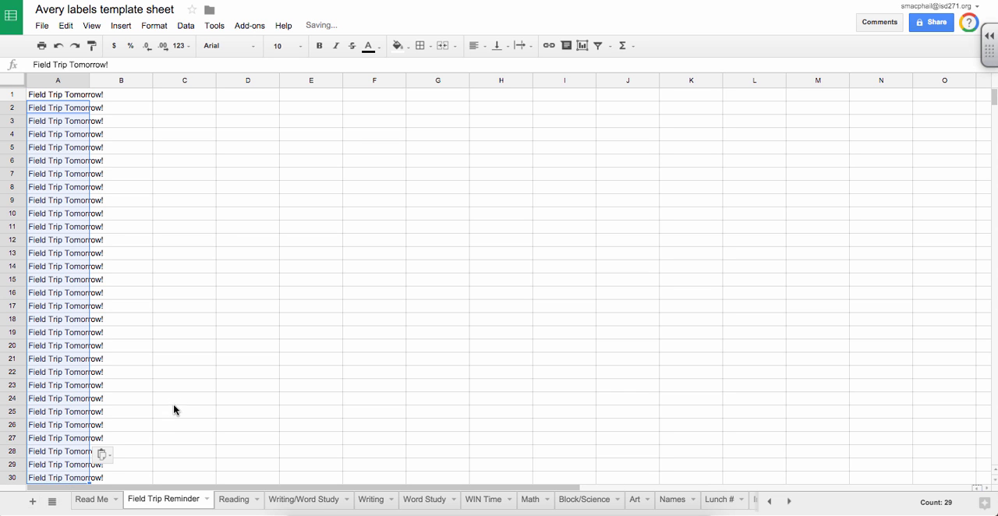
pyautogui.click(173, 409)
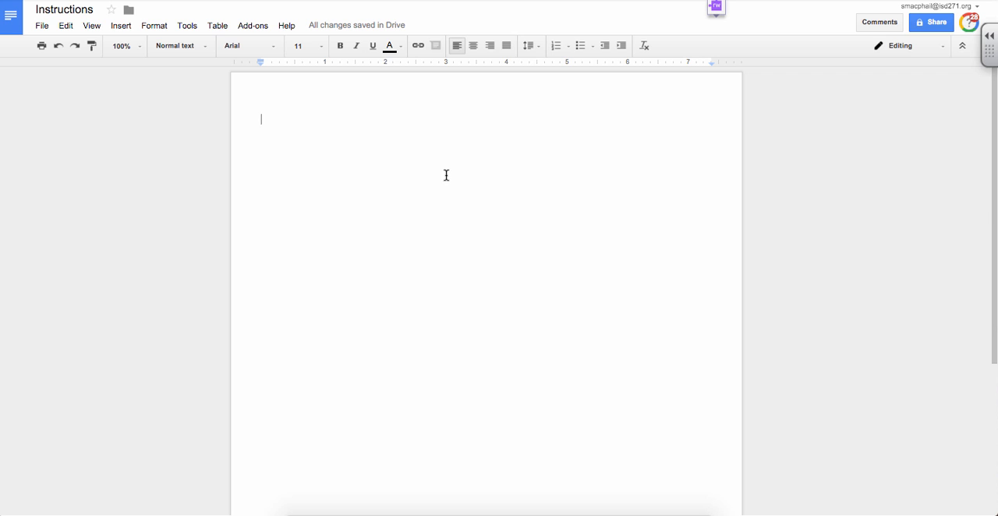
# Start a new Avery Label Merge in the Instructions document, using address labels as the product type.
pyautogui.click(245, 31)
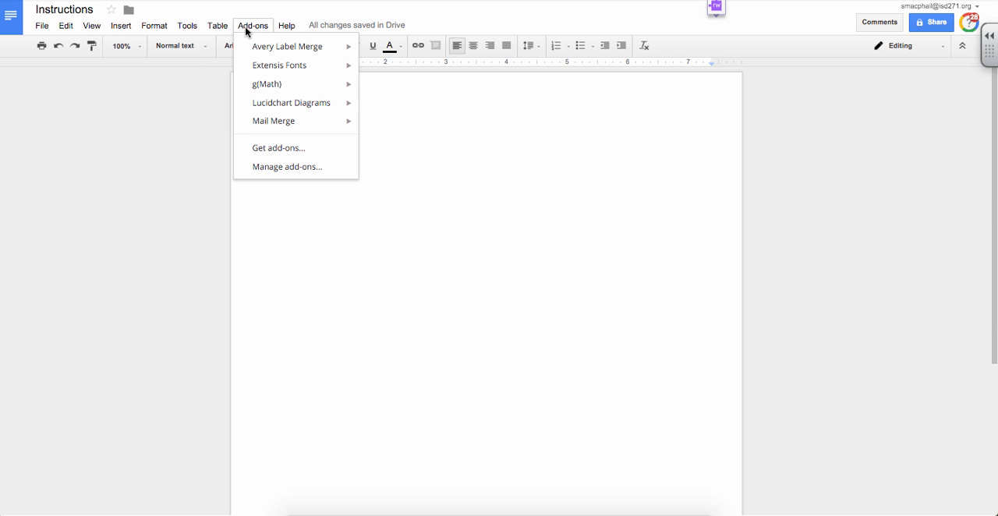
pyautogui.moveTo(257, 49)
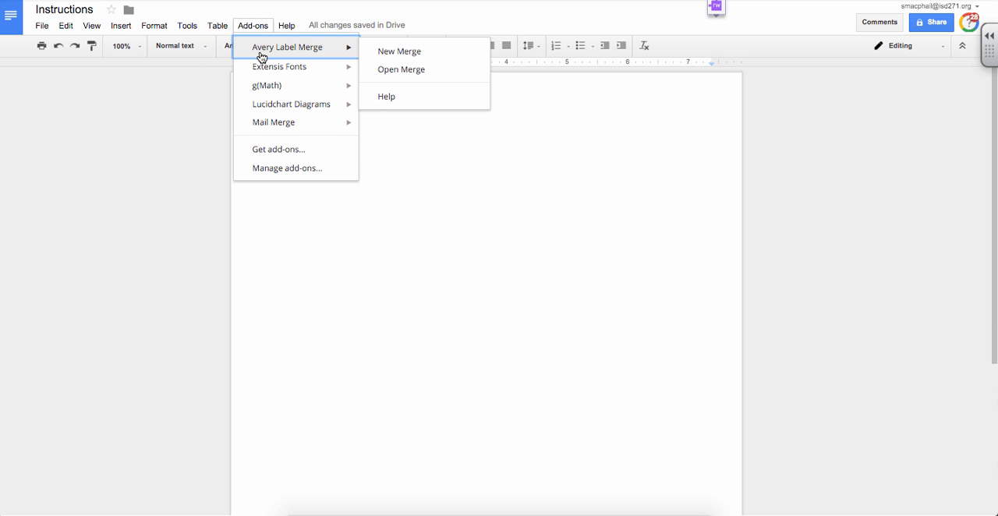
pyautogui.click(426, 53)
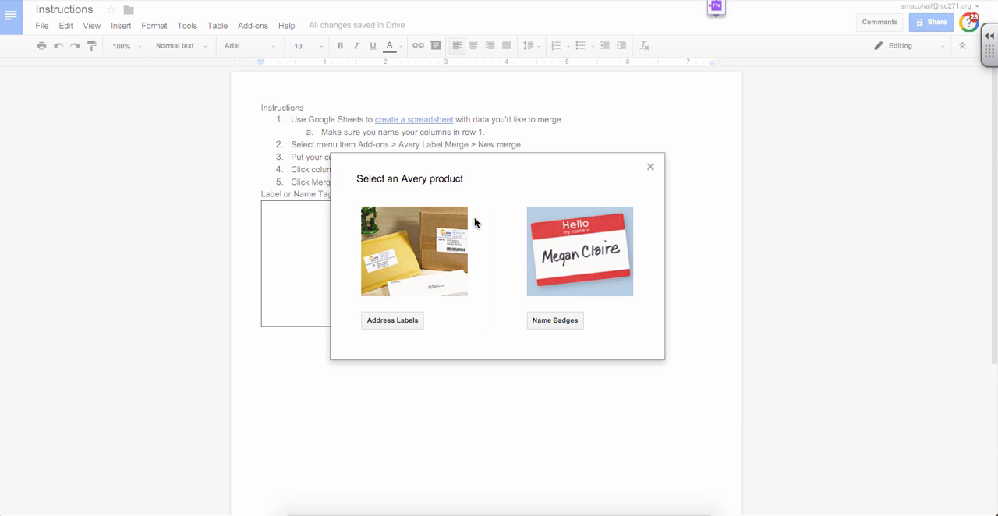
pyautogui.click(405, 322)
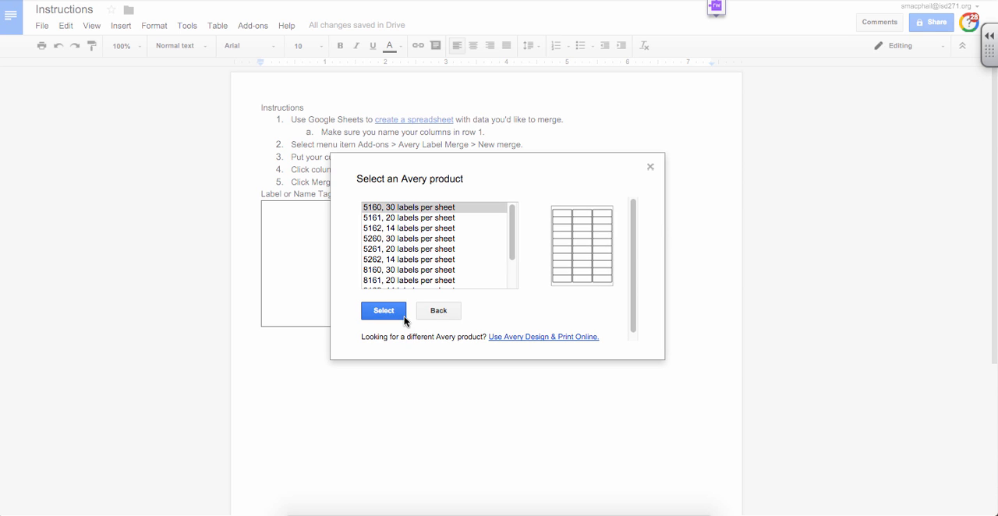
# Choose Avery product 8160 with 30 labels per sheet for the merge.
pyautogui.click(513, 214)
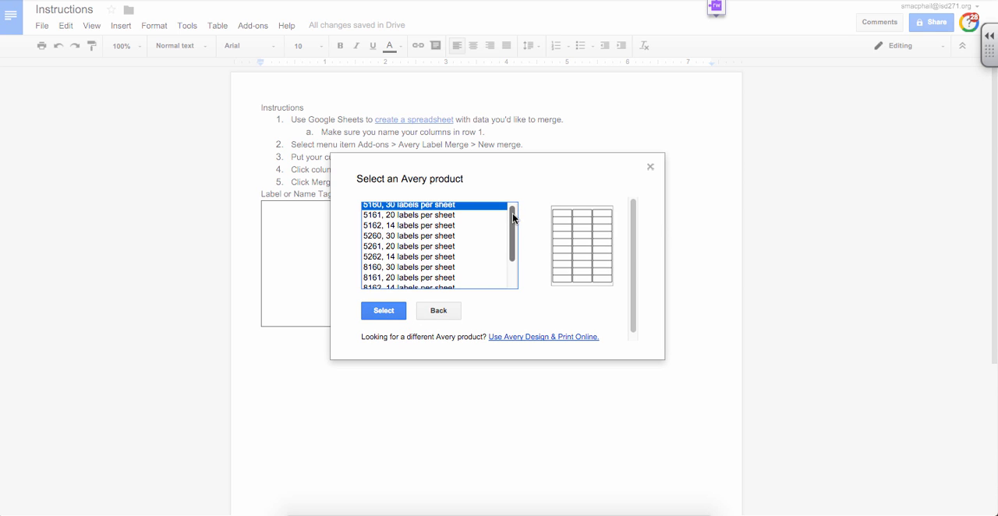
pyautogui.click(395, 269)
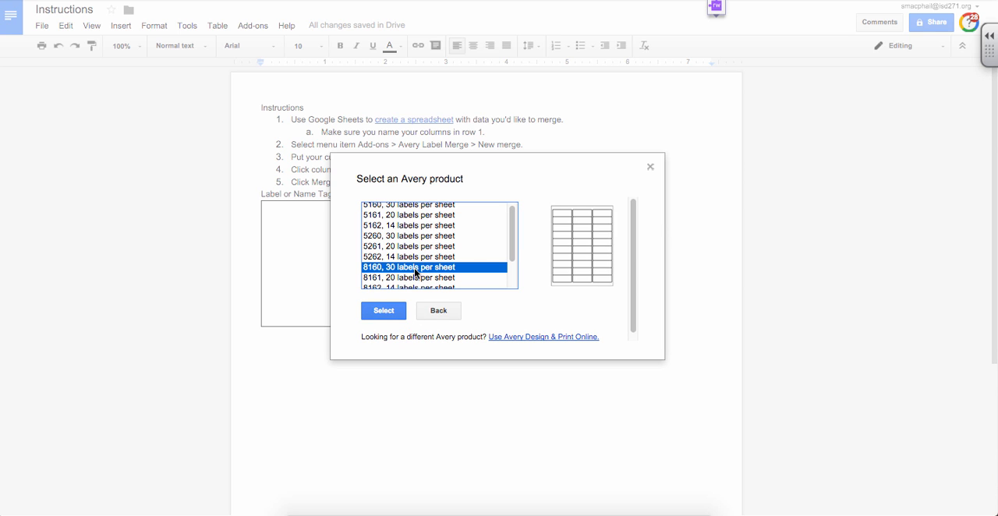
pyautogui.click(437, 236)
pyautogui.moveTo(515, 225)
pyautogui.mouseDown()
pyautogui.moveTo(515, 252)
pyautogui.moveTo(518, 216)
pyautogui.mouseUp()
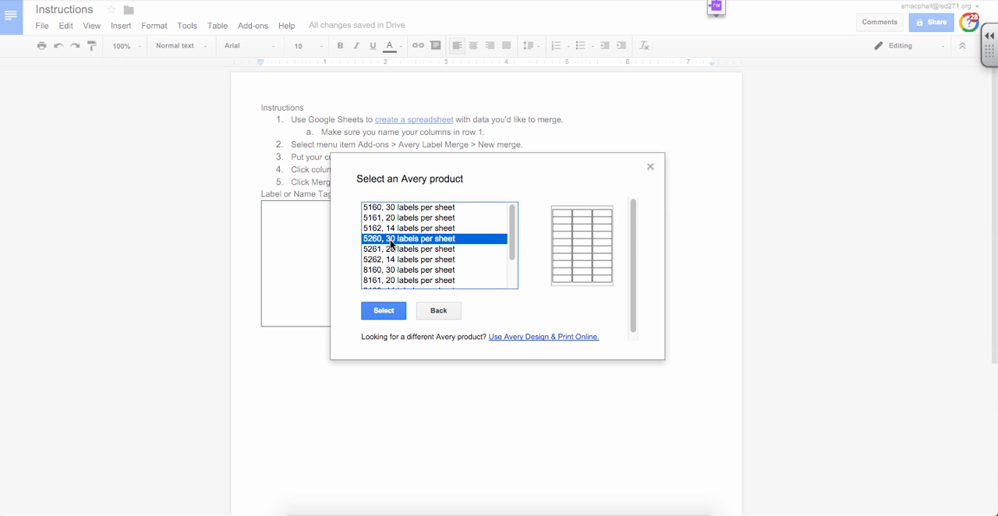
pyautogui.click(406, 270)
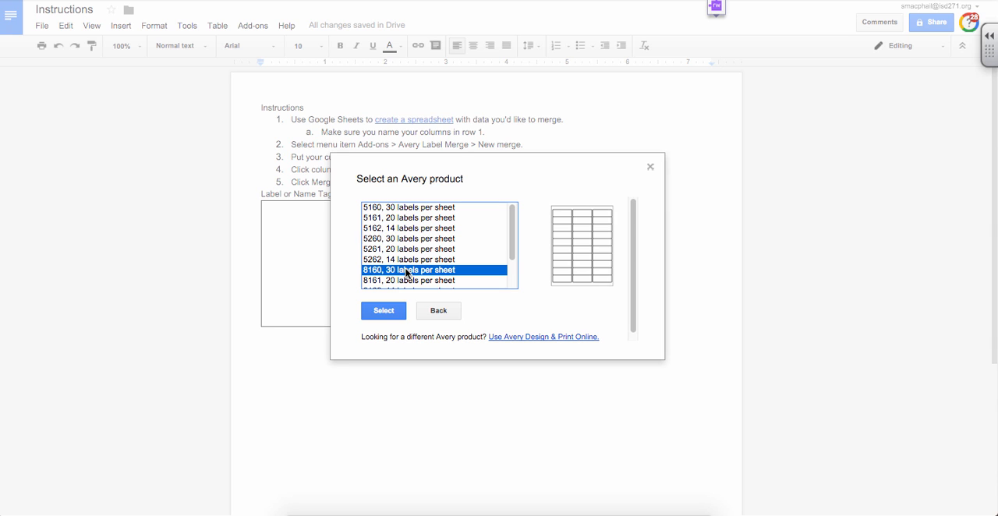
pyautogui.click(398, 312)
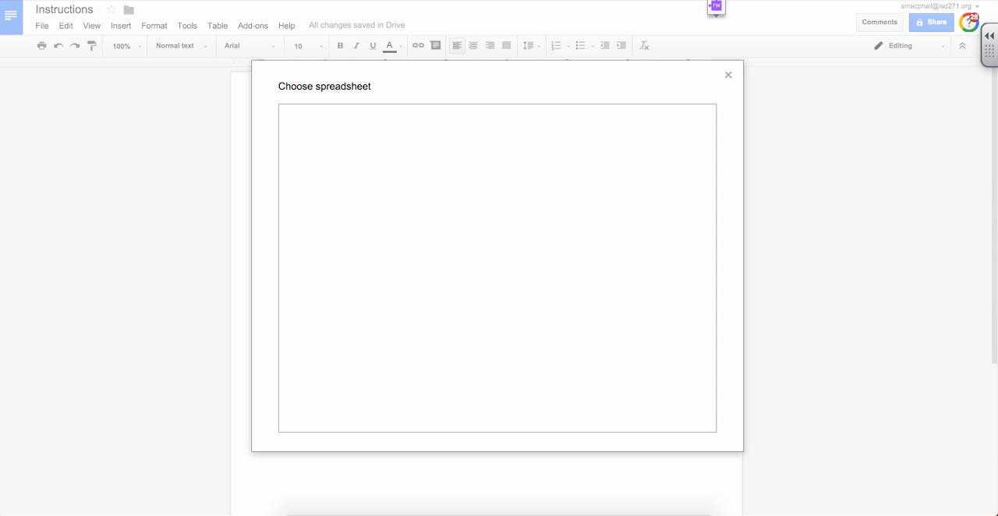
# Choose the Avery labels template sheet spreadsheet as the merge source and select its Field Trip Reminder sheet.
pyautogui.click(354, 196)
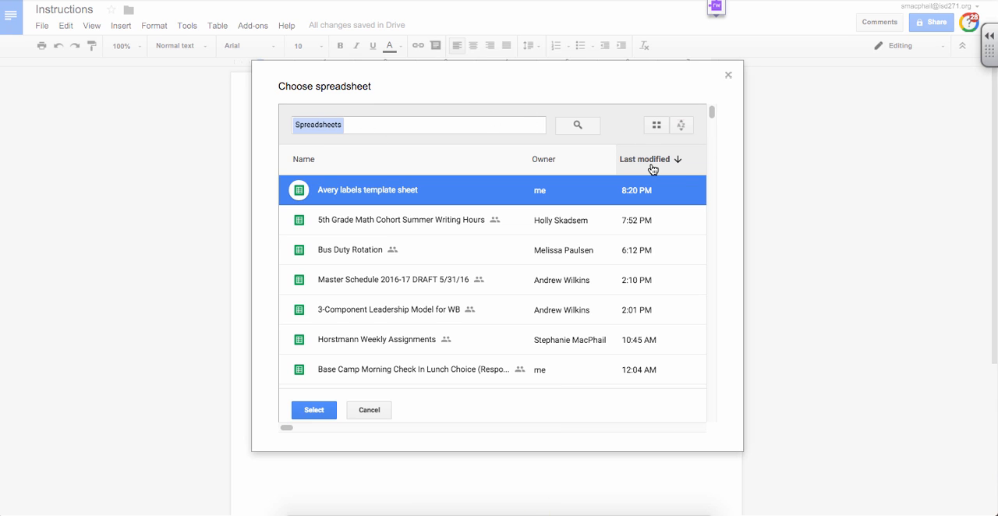
pyautogui.click(315, 409)
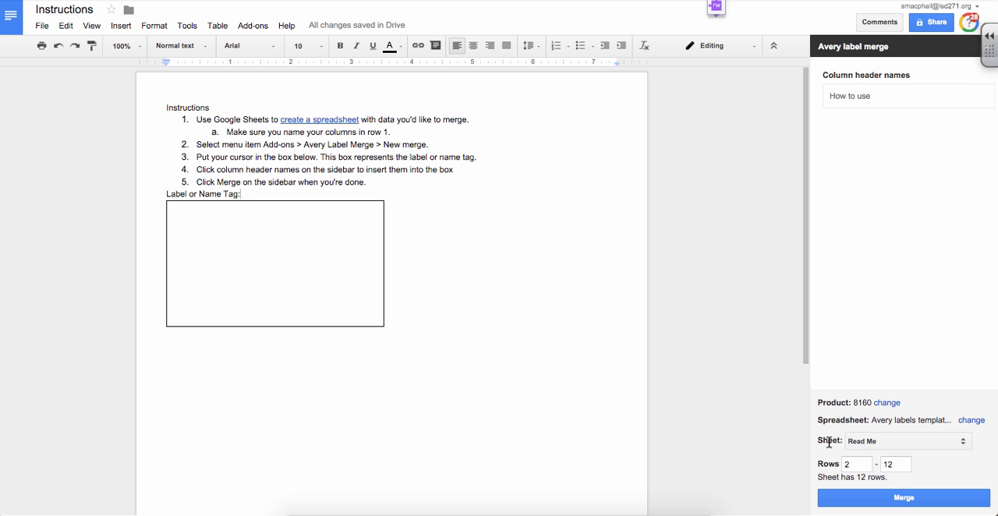
pyautogui.click(859, 446)
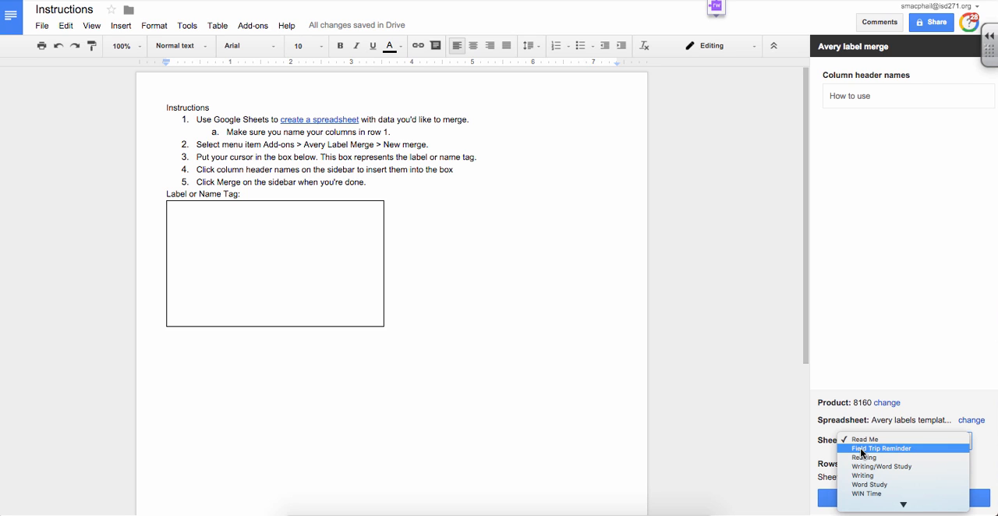
pyautogui.click(832, 454)
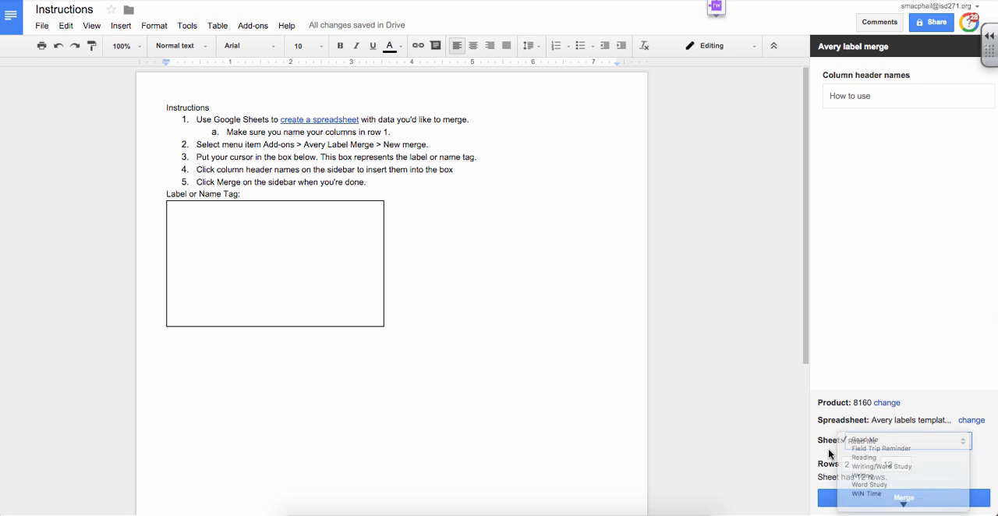
pyautogui.click(881, 445)
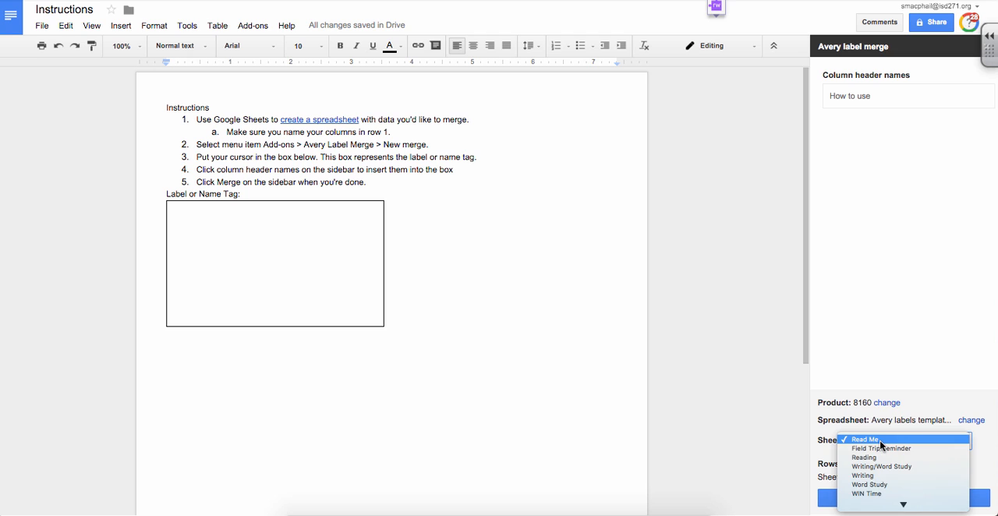
pyautogui.click(881, 449)
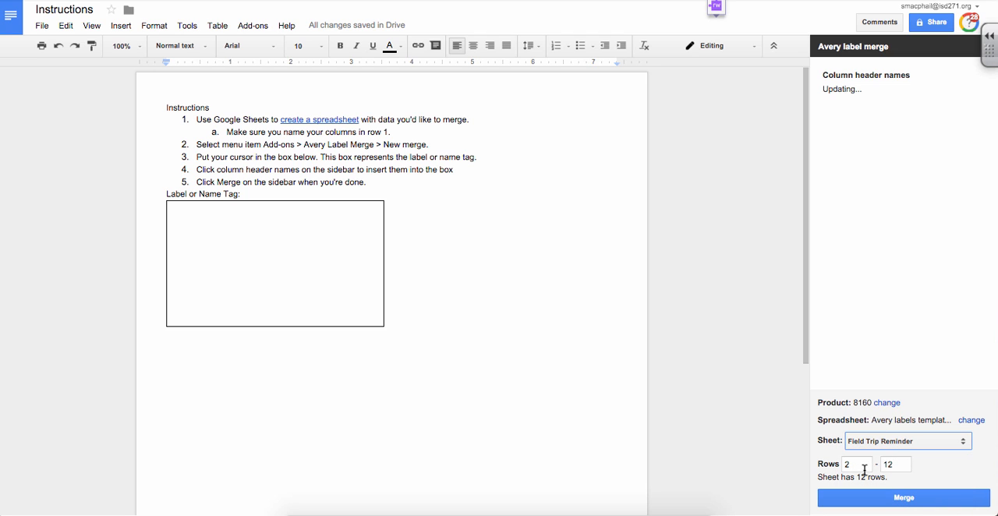
# Set the merge's starting row to 1, checking rows 1 to 30 in the Field Trip Reminder spreadsheet.
pyautogui.click(862, 464)
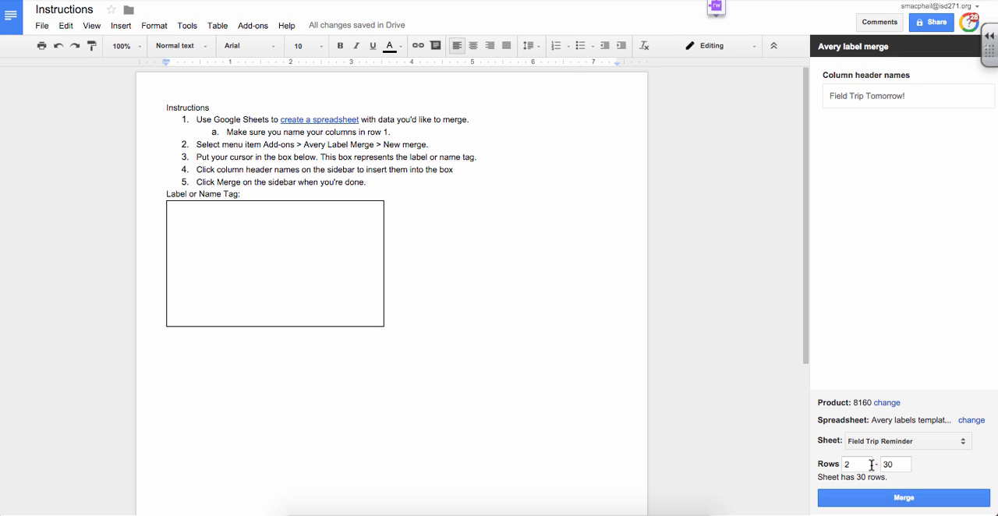
pyautogui.moveTo(872, 466); pyautogui.dragTo(834, 469)
pyautogui.click(926, 475)
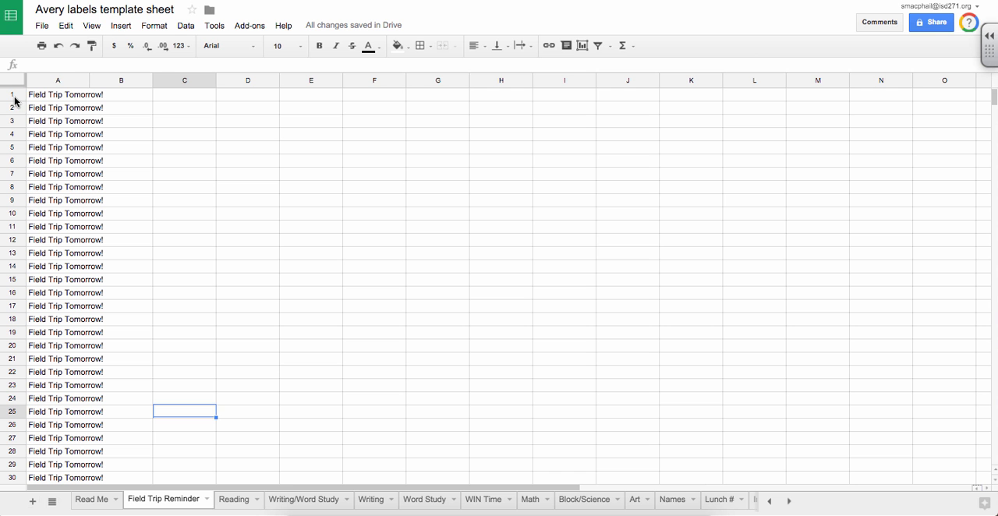
pyautogui.click(12, 94)
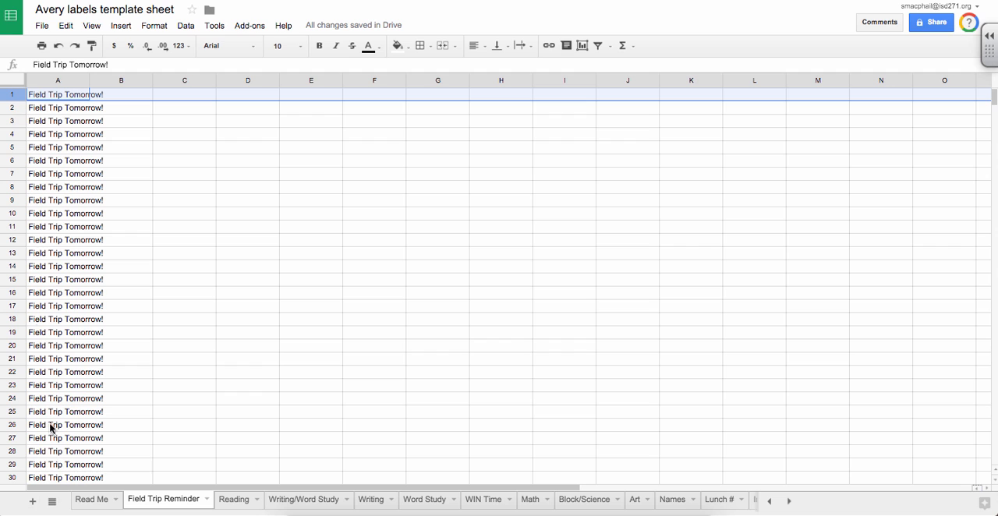
pyautogui.click(11, 477)
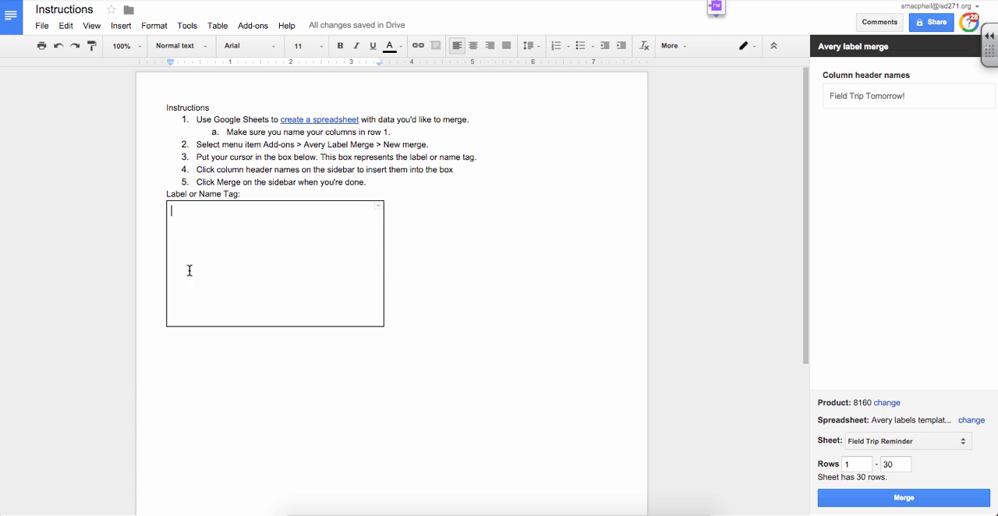
# Insert the "Field Trip Tomorrow!" column header as a merge field in the label box.
pyautogui.click(247, 267)
pyautogui.click(860, 98)
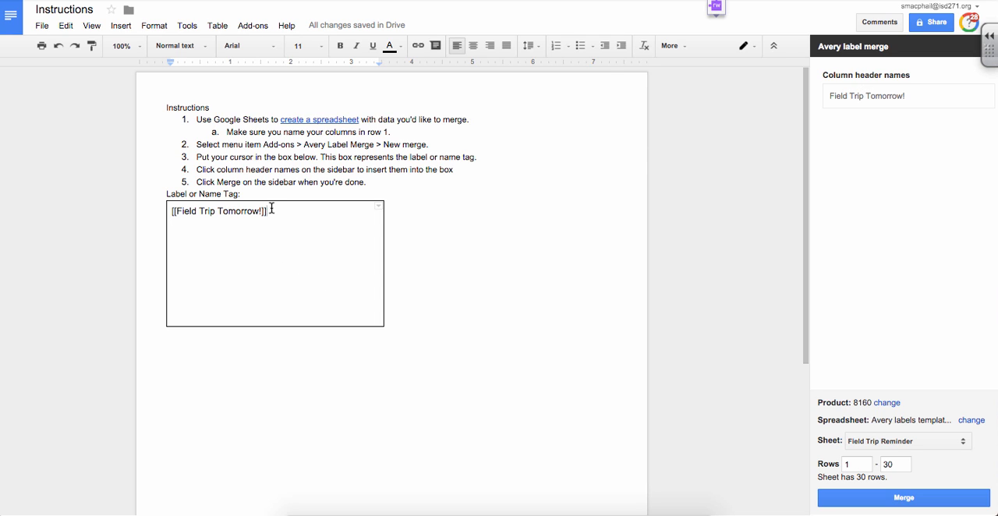
pyautogui.moveTo(265, 210); pyautogui.dragTo(181, 218)
pyautogui.click(176, 211)
# Run the label merge and open the resulting Avery_8160 document.
pyautogui.click(942, 504)
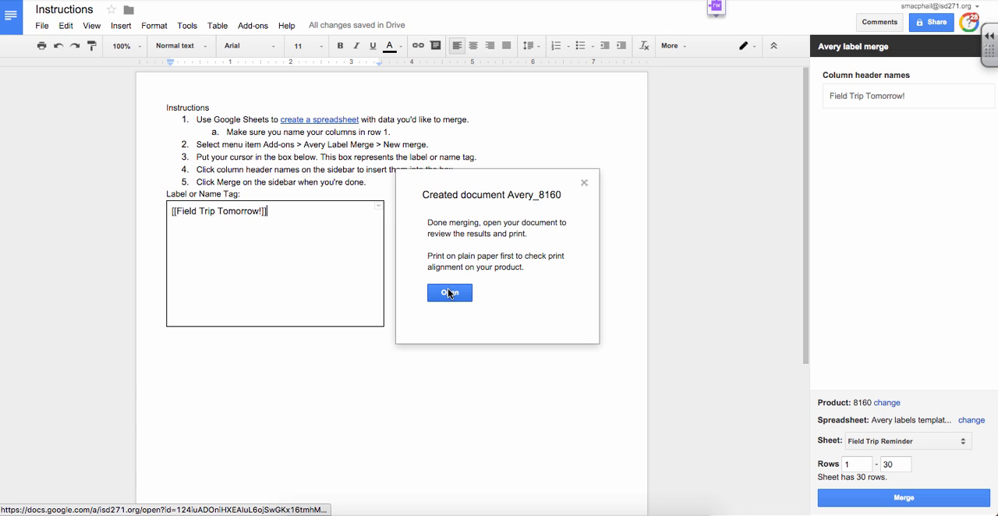
pyautogui.click(448, 292)
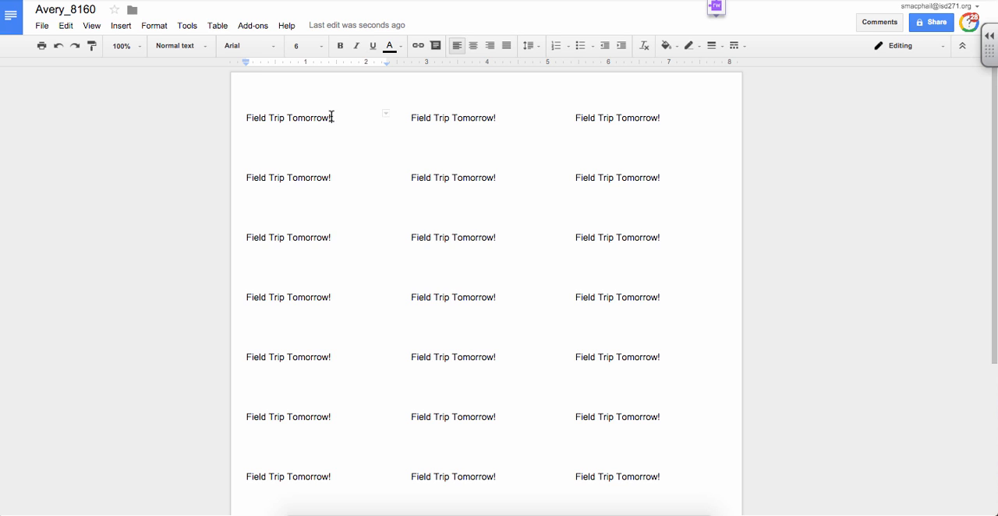
# Try font size 24 on the first label's text, and reduce it to 20.
pyautogui.moveTo(332, 116); pyautogui.dragTo(246, 117)
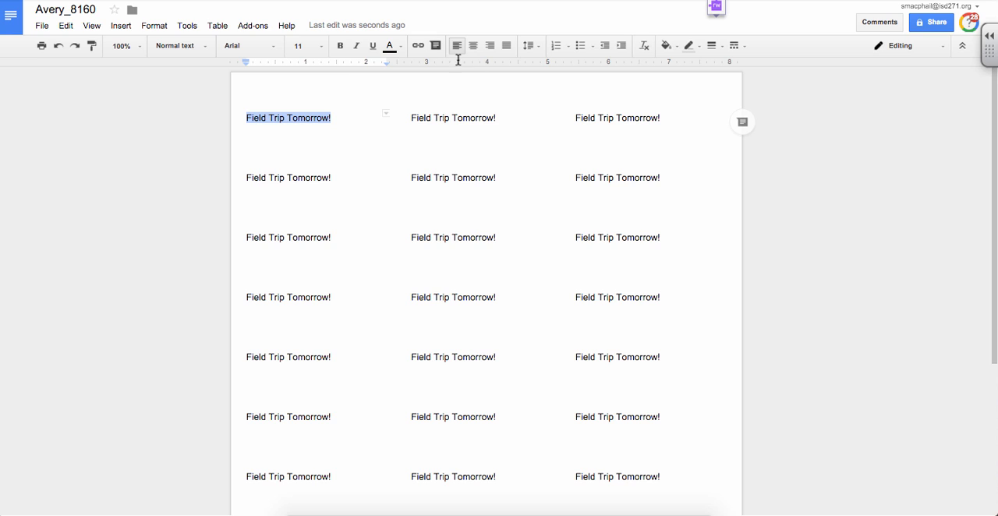
pyautogui.click(313, 45)
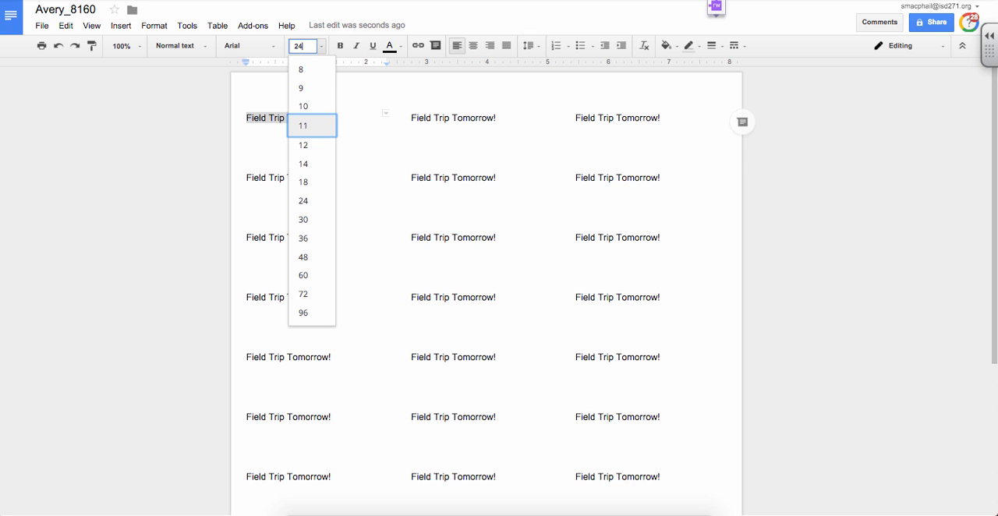
pyautogui.write('24')
pyautogui.press('Return')
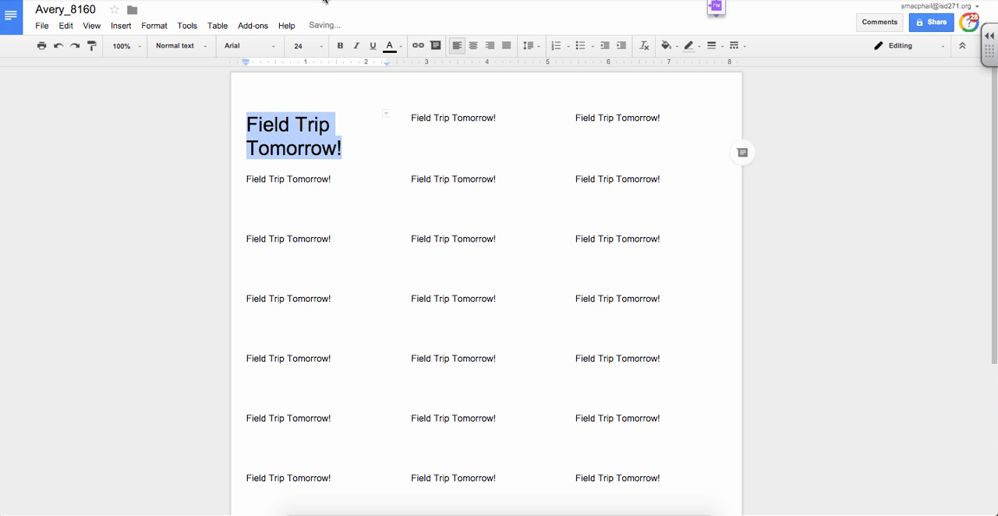
pyautogui.click(298, 46)
pyautogui.write('20')
pyautogui.press('Return')
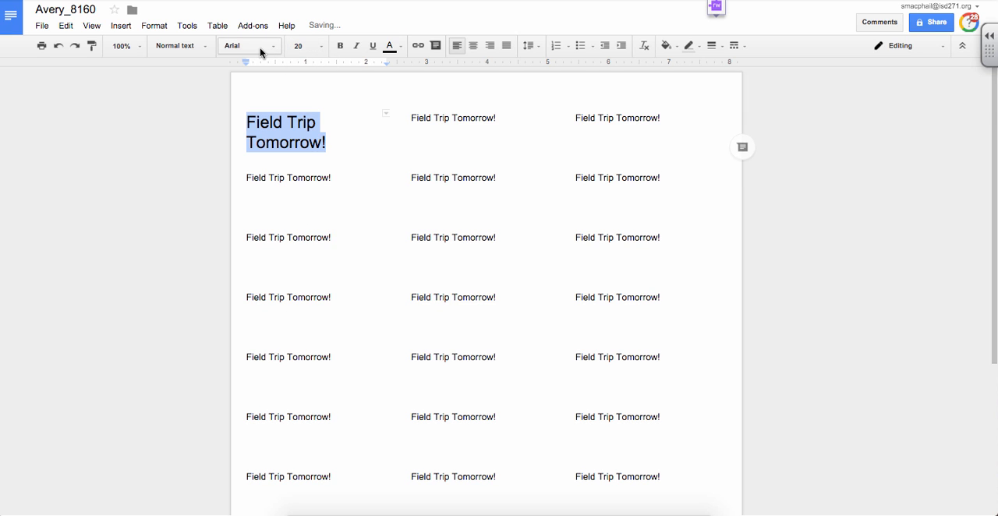
# Change the first label's font to Chelsea Market and centre its text.
pyautogui.click(292, 71)
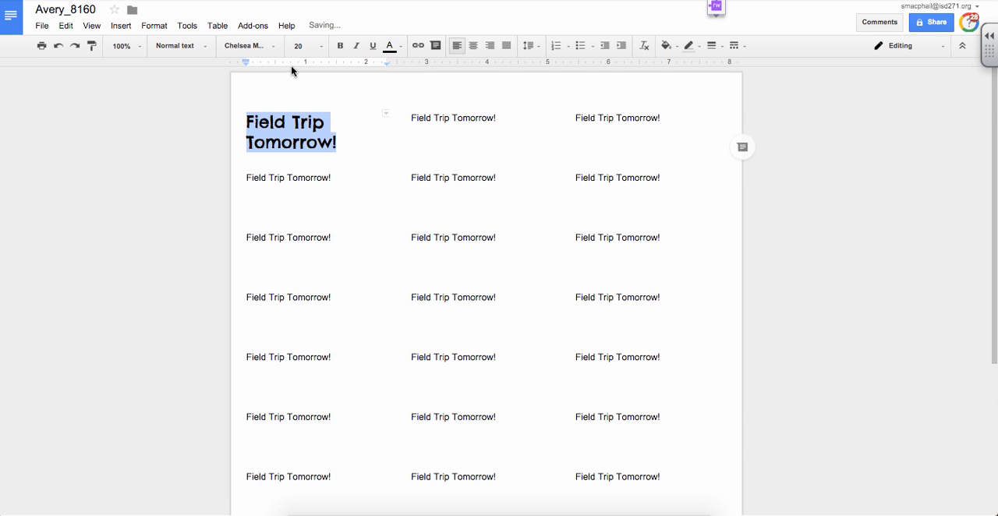
pyautogui.click(474, 47)
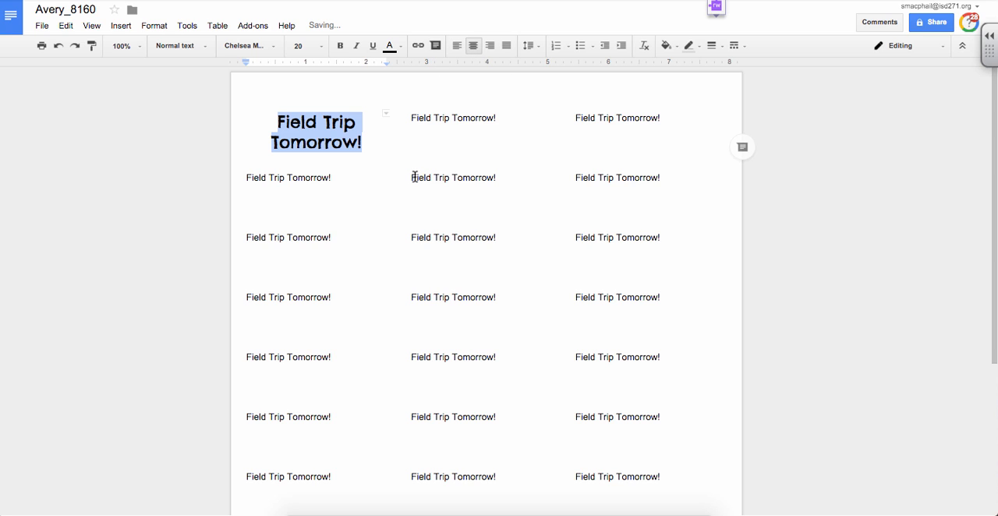
pyautogui.click(372, 154)
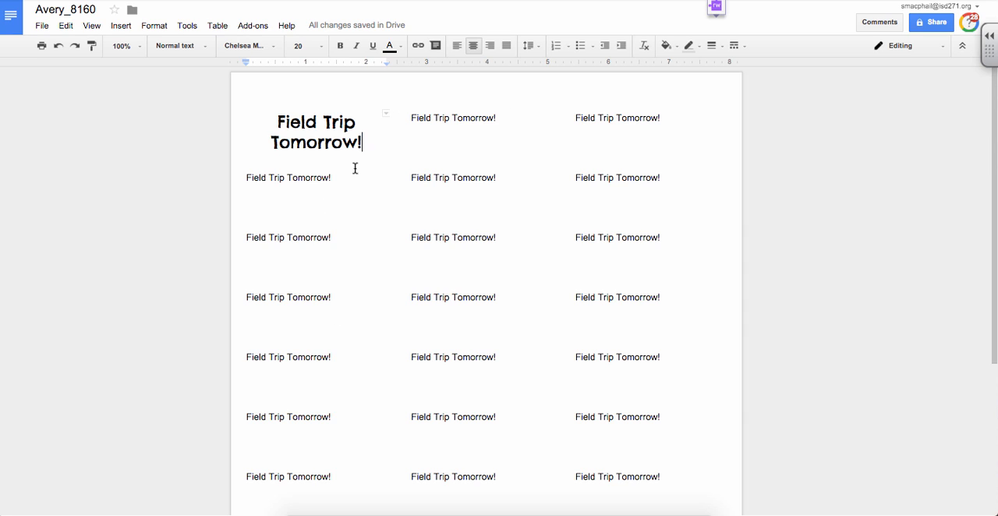
# Copy the first label's formatting onto all the remaining labels in the first column.
pyautogui.moveTo(364, 142); pyautogui.dragTo(278, 122)
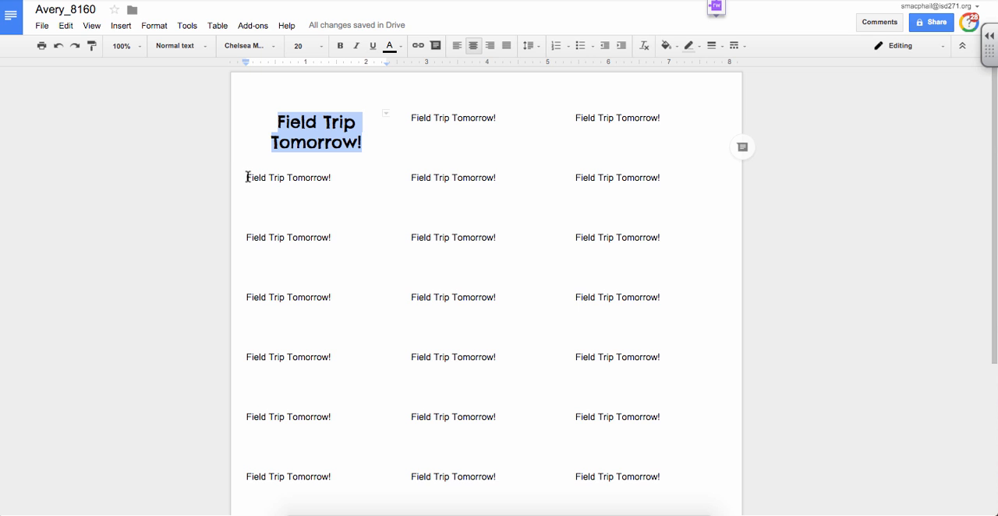
pyautogui.moveTo(246, 178); pyautogui.dragTo(328, 450)
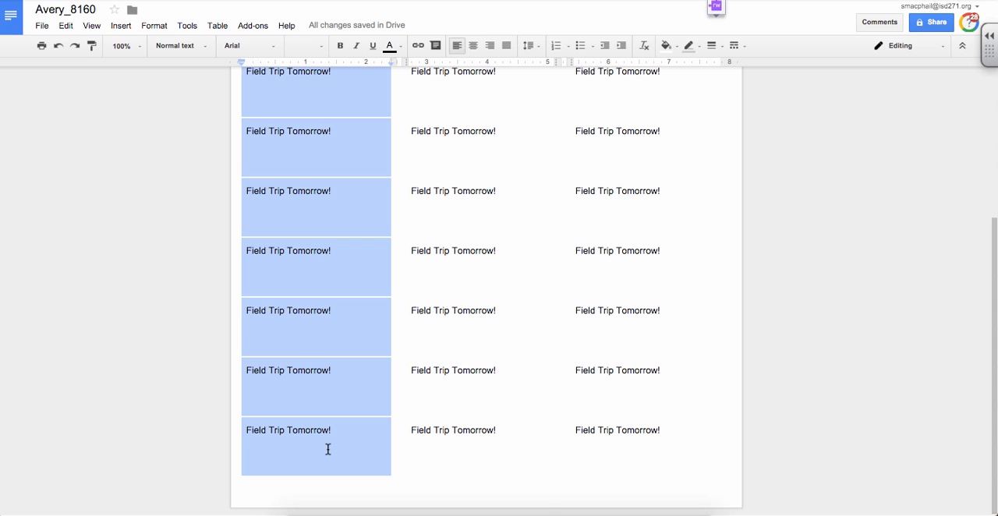
pyautogui.press('super+v')
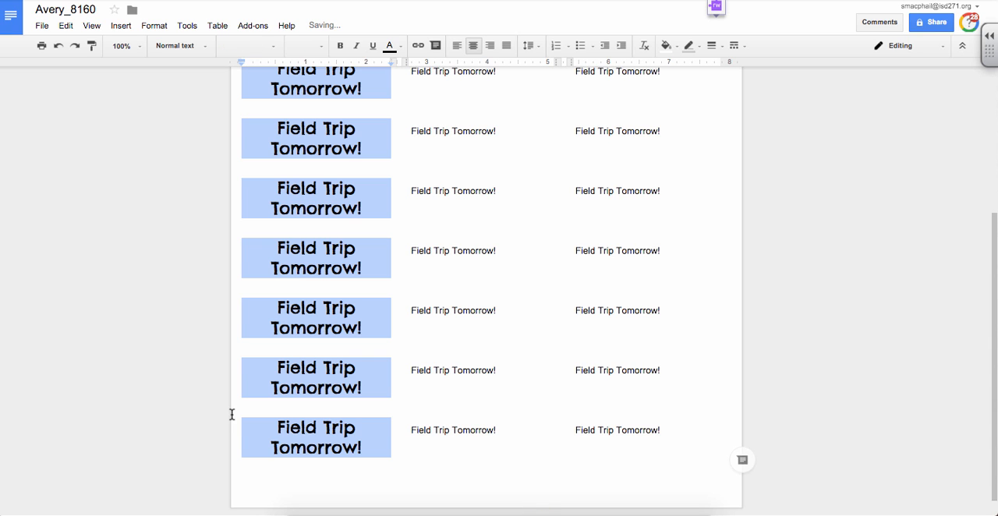
# Apply the copied label formatting to every label in the second column.
pyautogui.click(408, 419)
pyautogui.moveTo(531, 435); pyautogui.dragTo(405, 69)
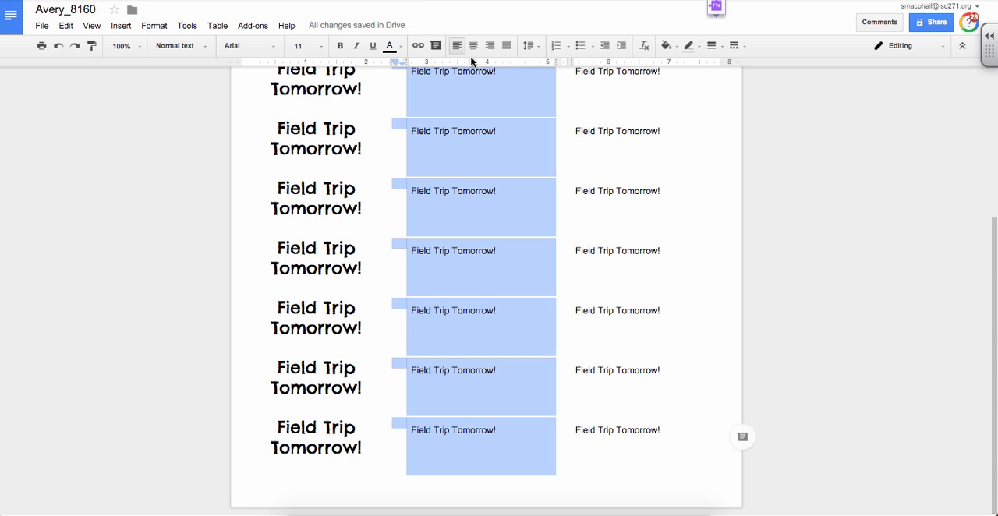
pyautogui.moveTo(471, 57)
pyautogui.mouseDown()
pyautogui.moveTo(478, 72)
pyautogui.moveTo(475, 48)
pyautogui.mouseUp()
pyautogui.scroll(3, 515, 129)
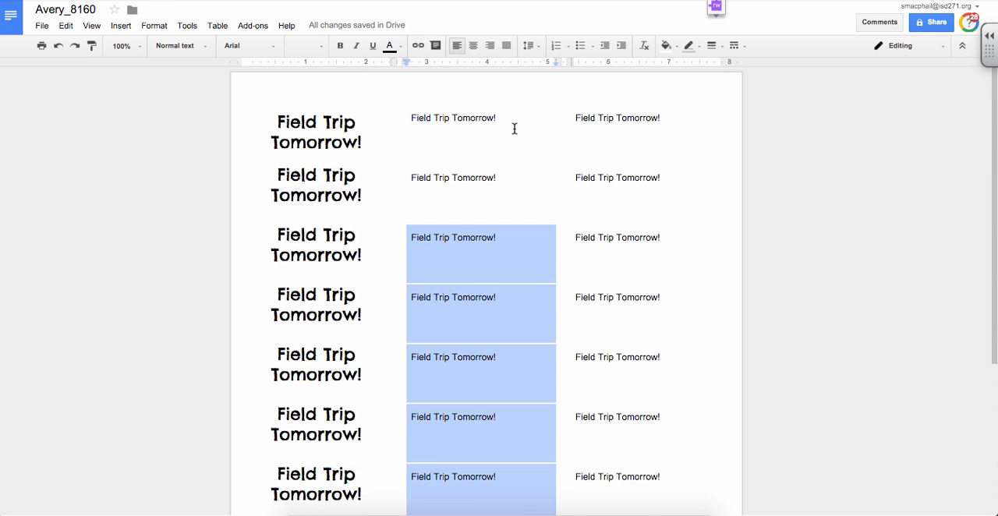
pyautogui.hotkey('shift', 'Up')
pyautogui.hotkey('shift', 'Up')
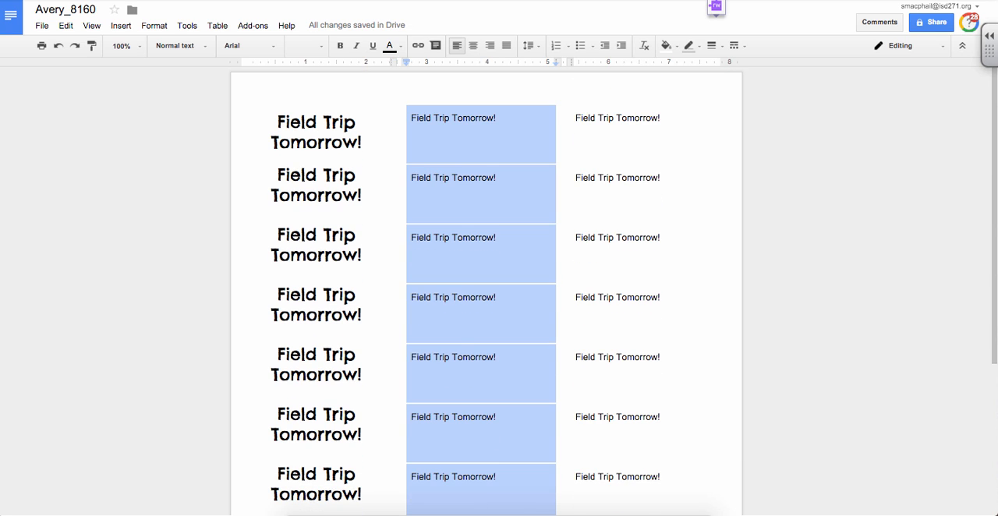
pyautogui.press('super+alt+v')
# Apply the copied label formatting to every label in the third column and review the finished page.
pyautogui.moveTo(577, 119); pyautogui.dragTo(673, 429)
pyautogui.press('super+alt+v')
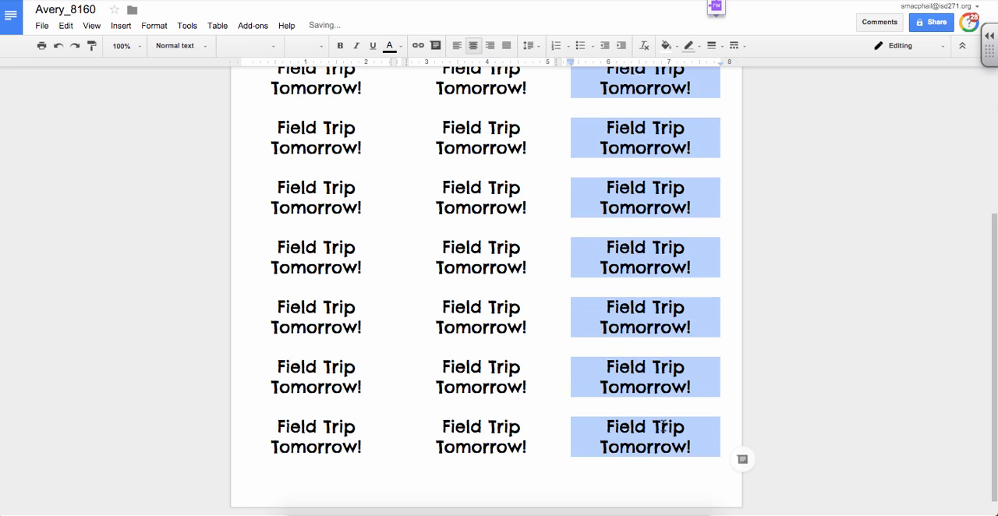
pyautogui.click(780, 408)
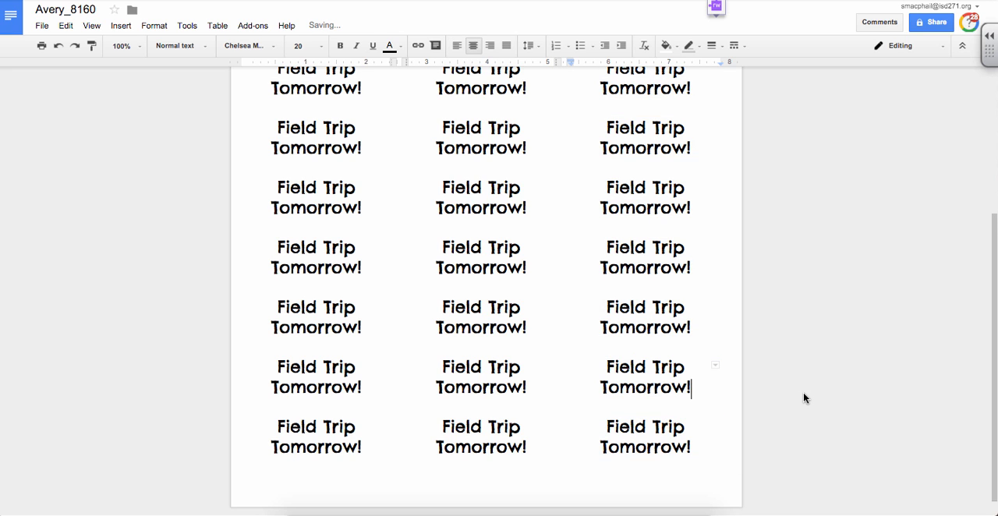
pyautogui.scroll(5, 805, 398)
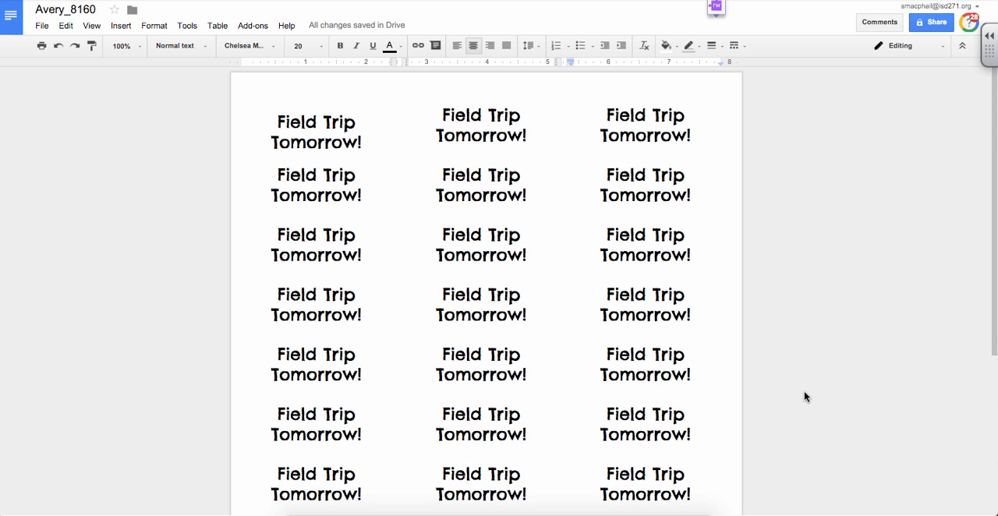